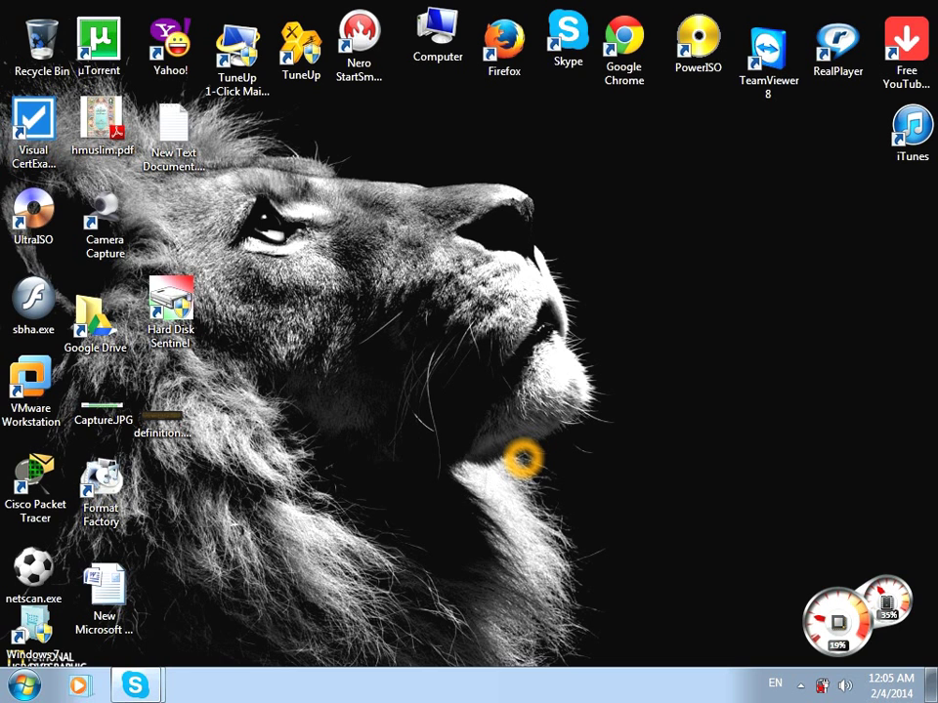
right_click(361, 252)
mouse_move(420, 281)
left_click(376, 300)
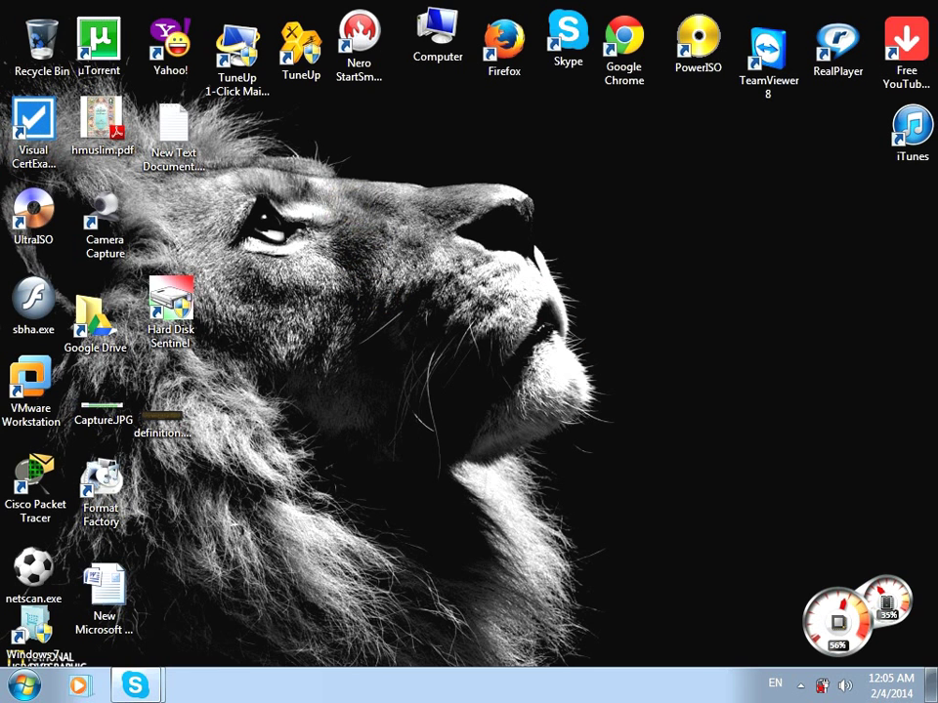
right_click(343, 219)
left_click(369, 268)
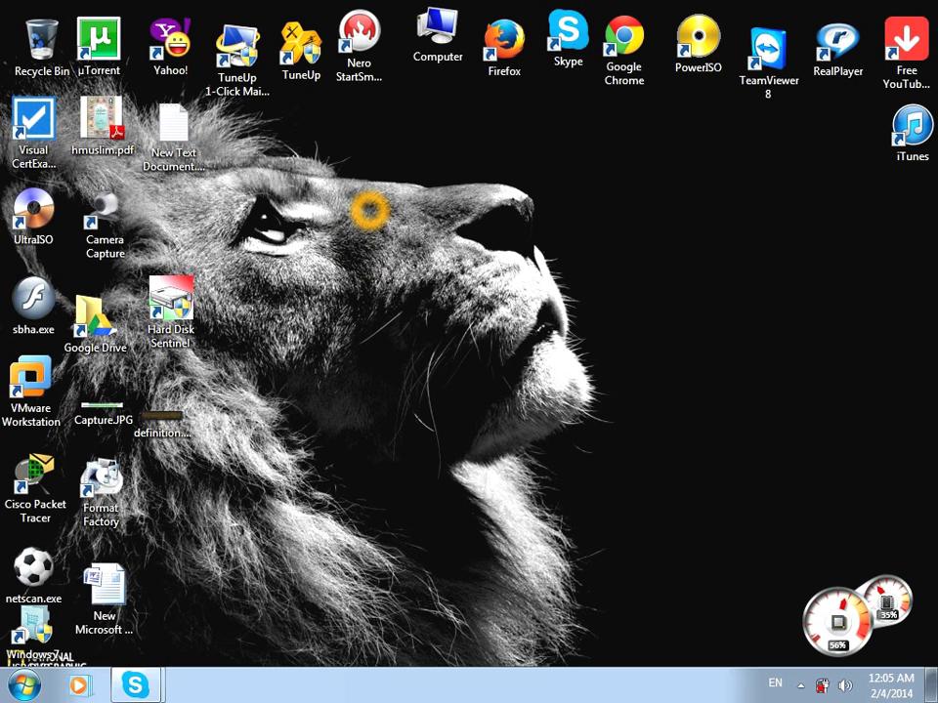
right_click(369, 210)
left_click(391, 258)
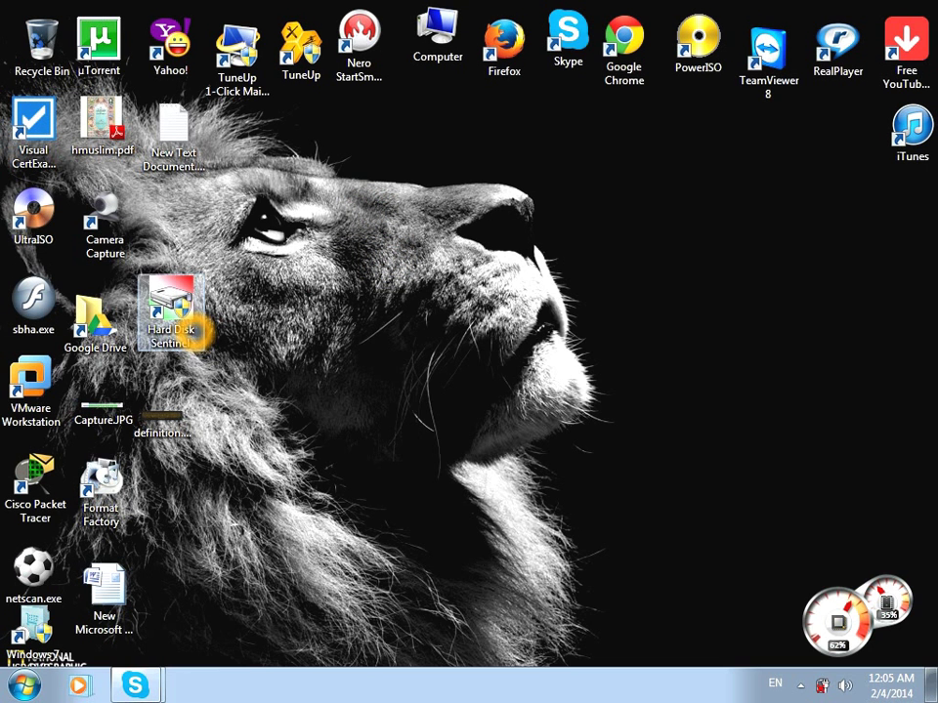
right_click(255, 239)
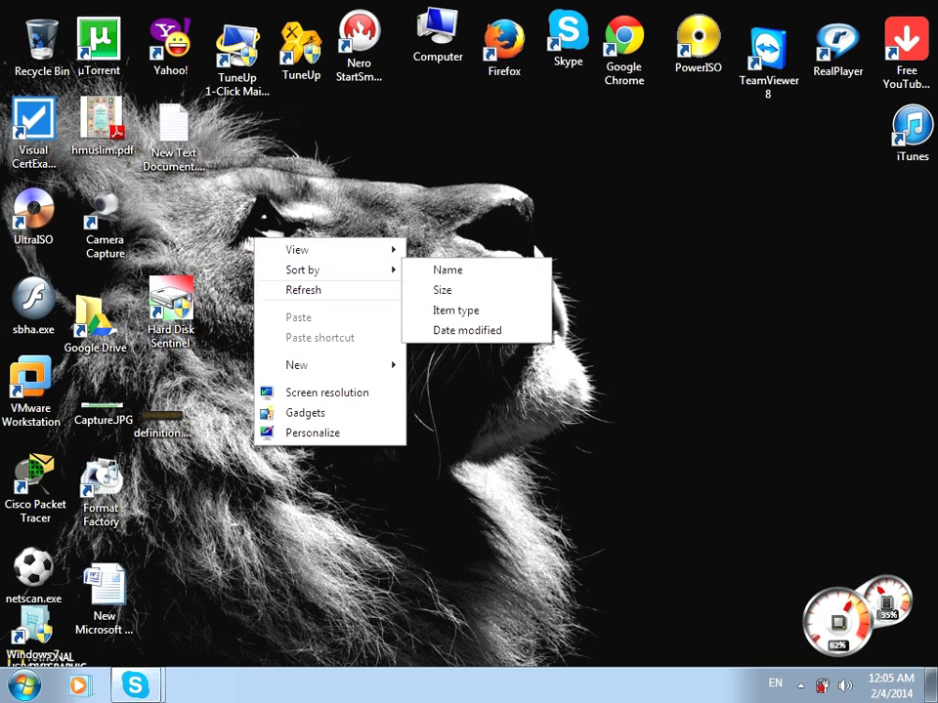
left_click(269, 288)
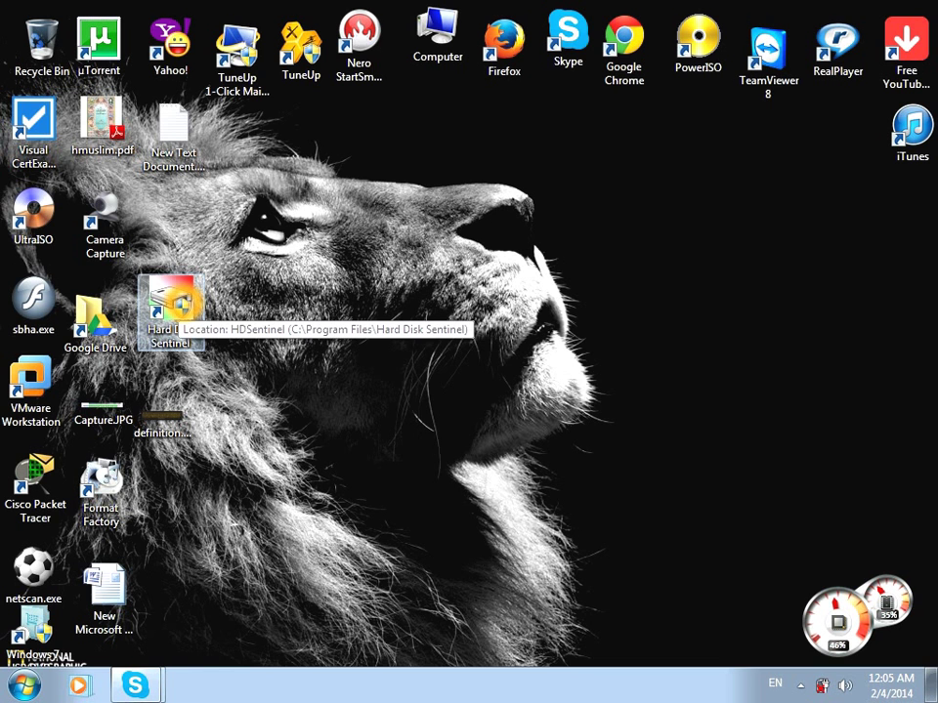
Launch Hard Disk Sentinel from the desktop and dismiss the evaluation version notice.
double_click(171, 302)
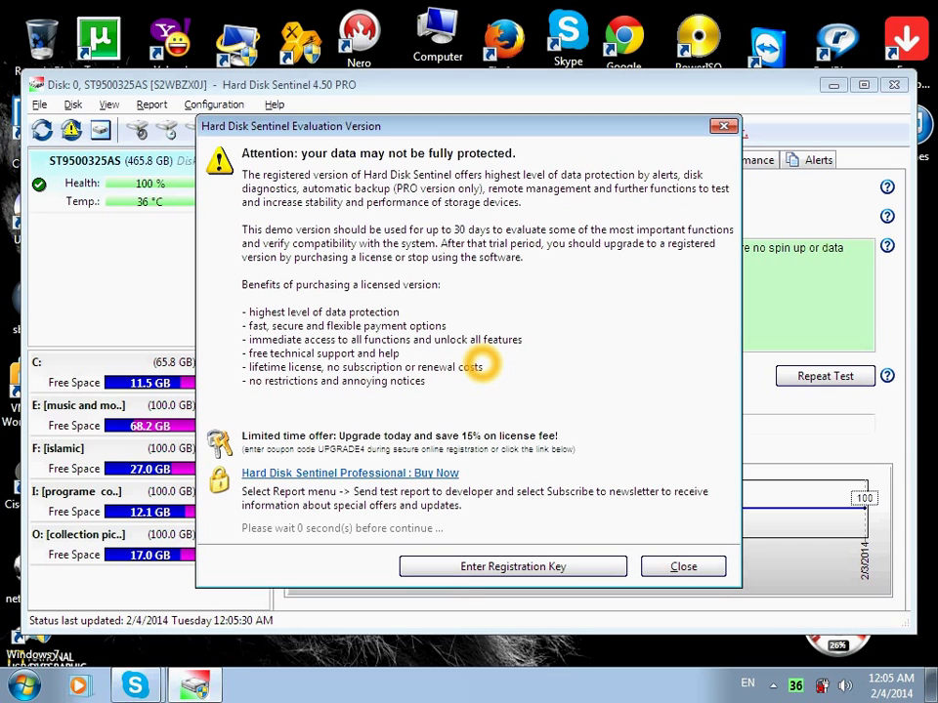
key("Escape")
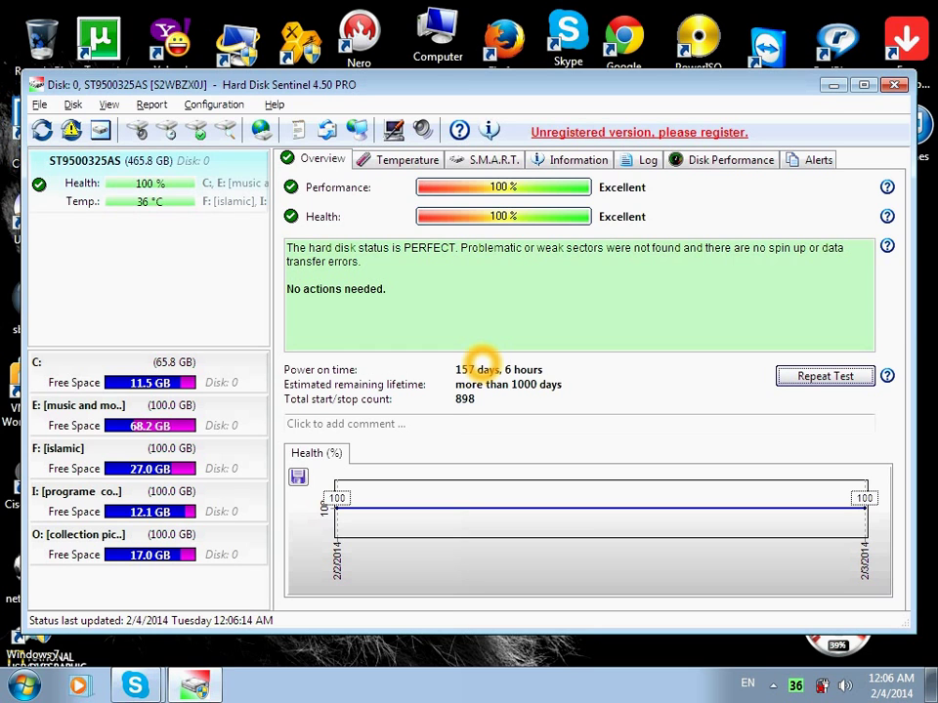
Examine the disk's temperature, S.M.A.R.T. attributes, drive information, log, disk performance and alerts.
key("ctrl+Tab")
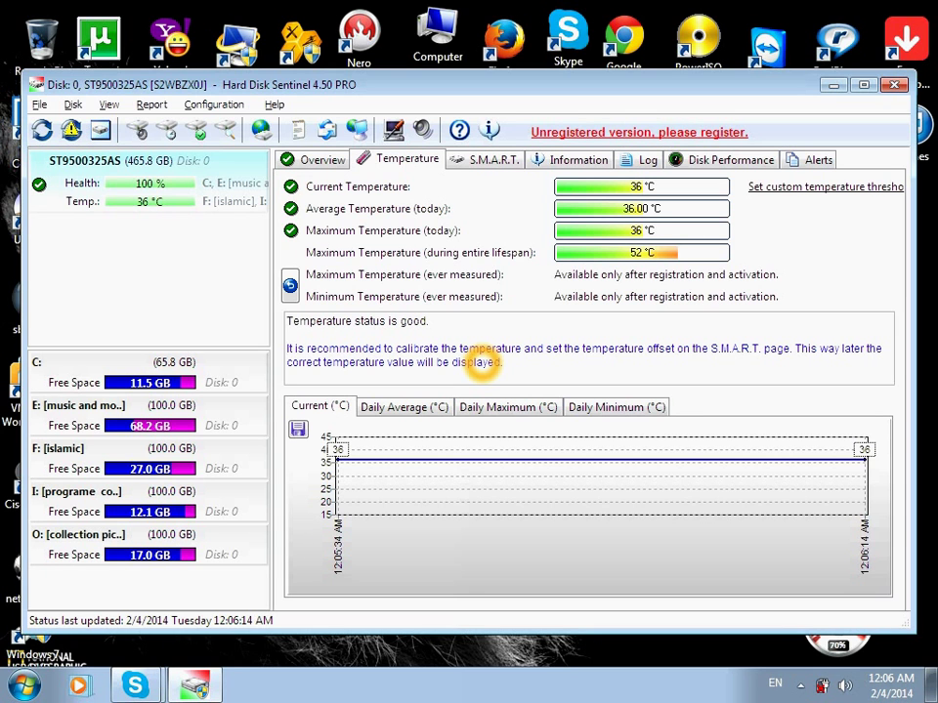
key("ctrl+Tab")
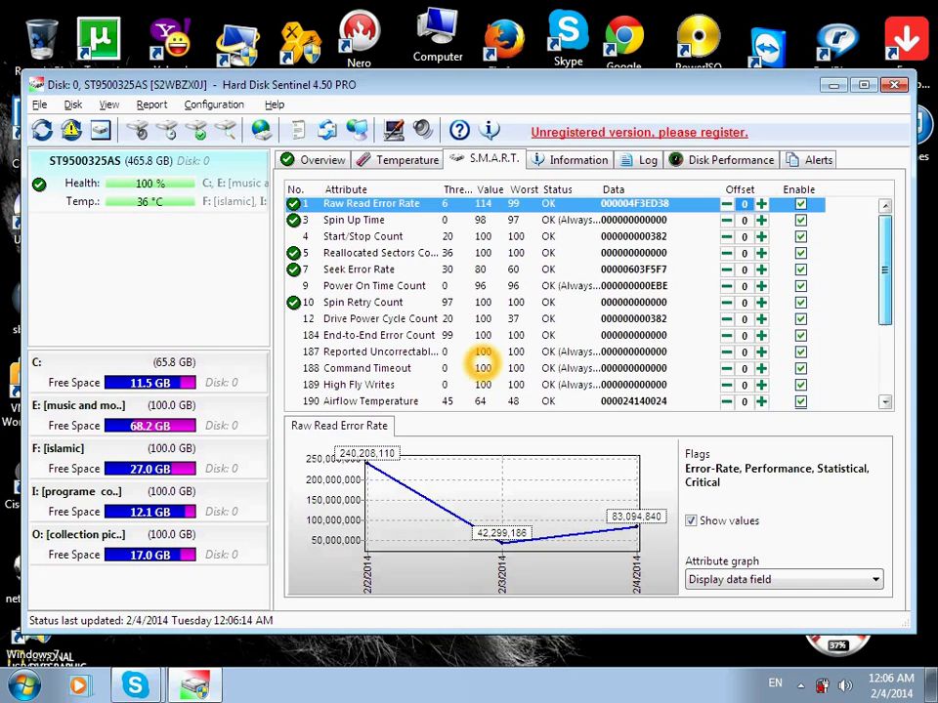
scroll(486, 363, "down", 3)
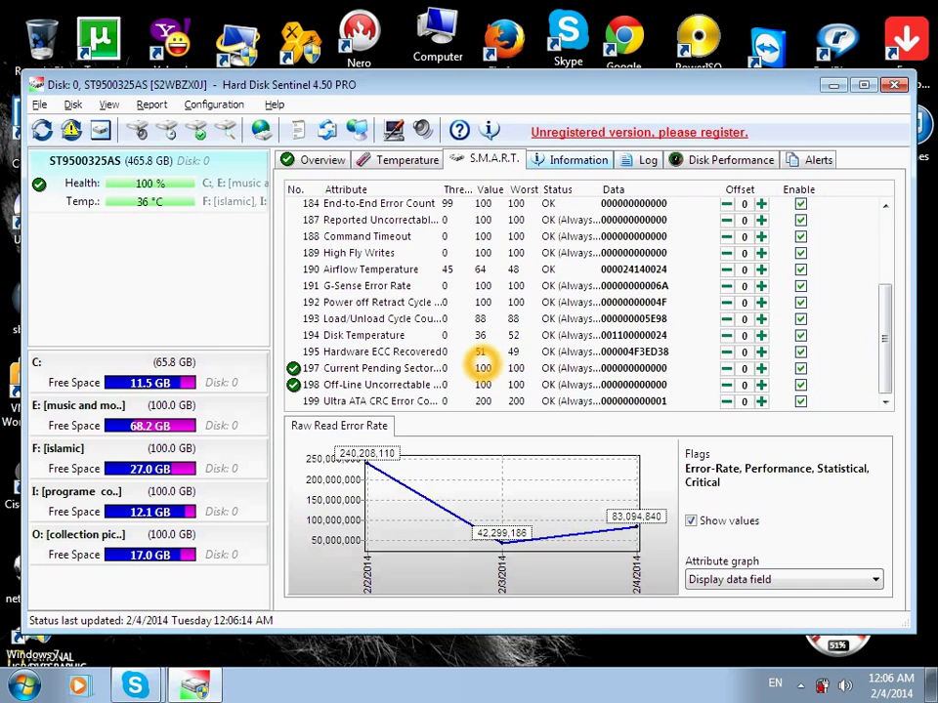
key("ctrl+Tab")
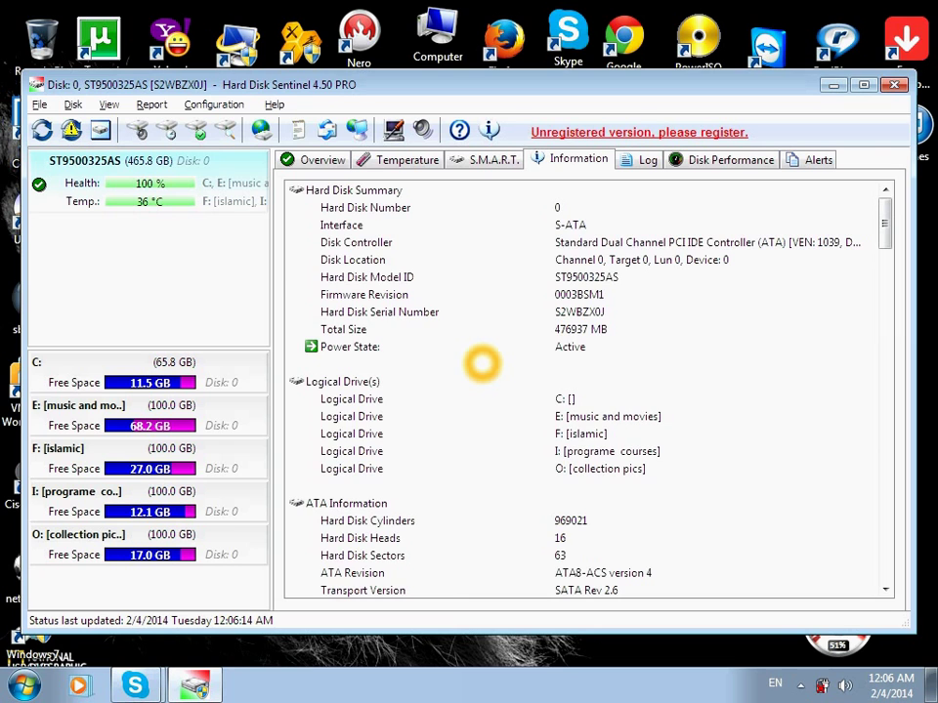
scroll(482, 363, "down", 2)
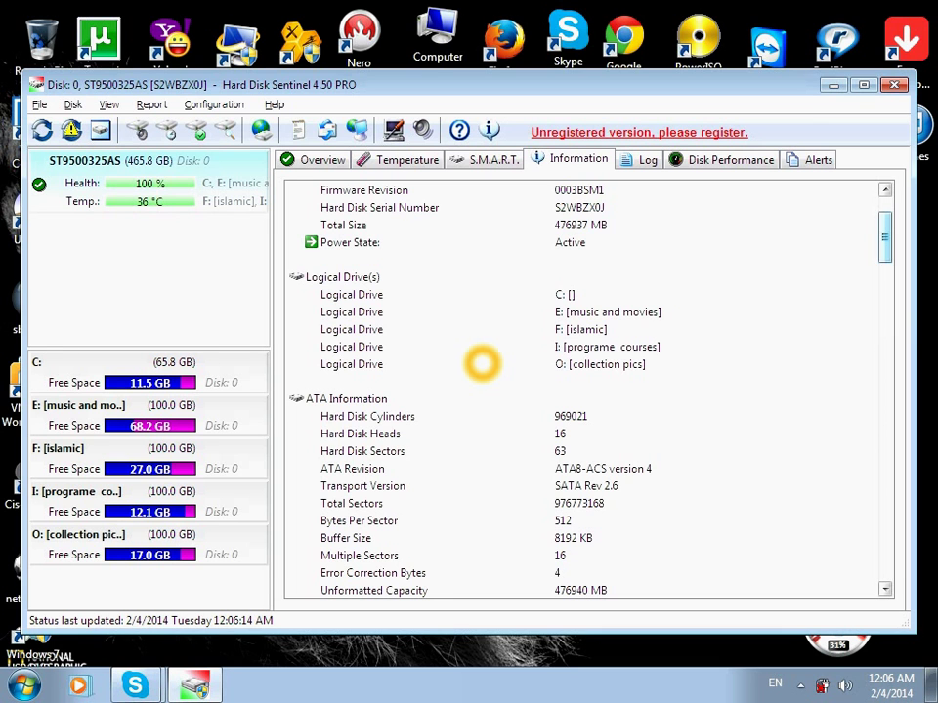
scroll(481, 364, "down", 8)
scroll(482, 364, "down", 3)
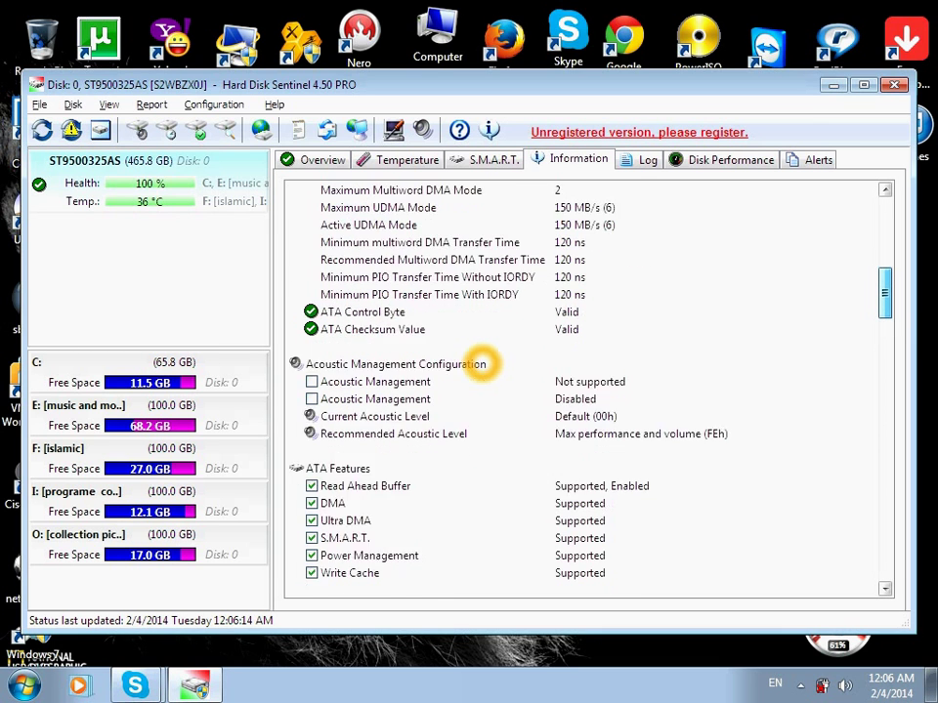
scroll(482, 363, "down", 4)
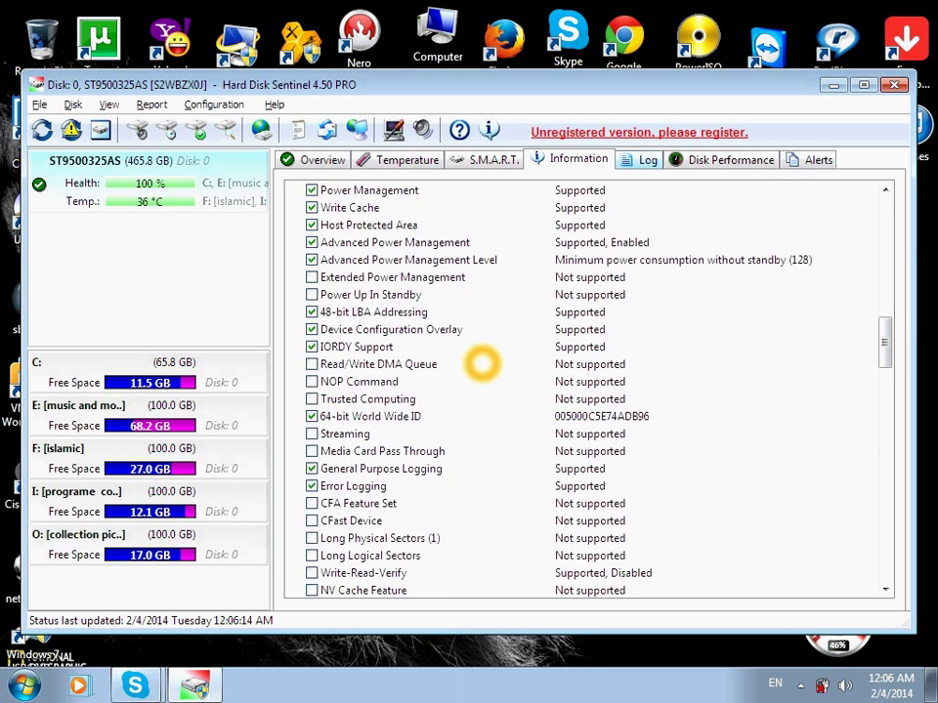
key("ctrl+Tab")
key("ctrl+Tab")
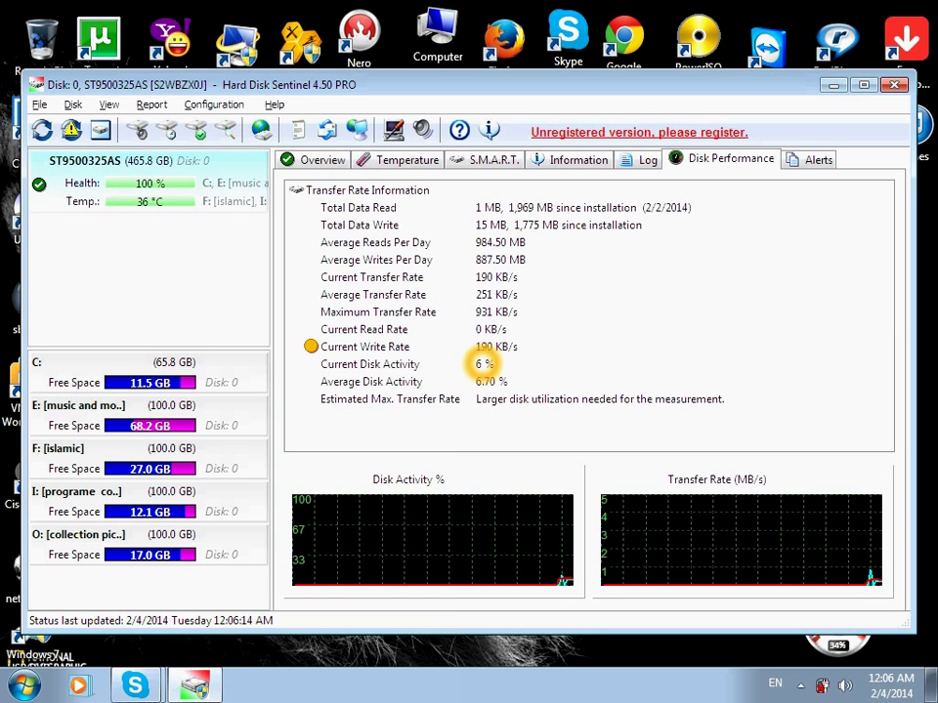
key("ctrl+Tab")
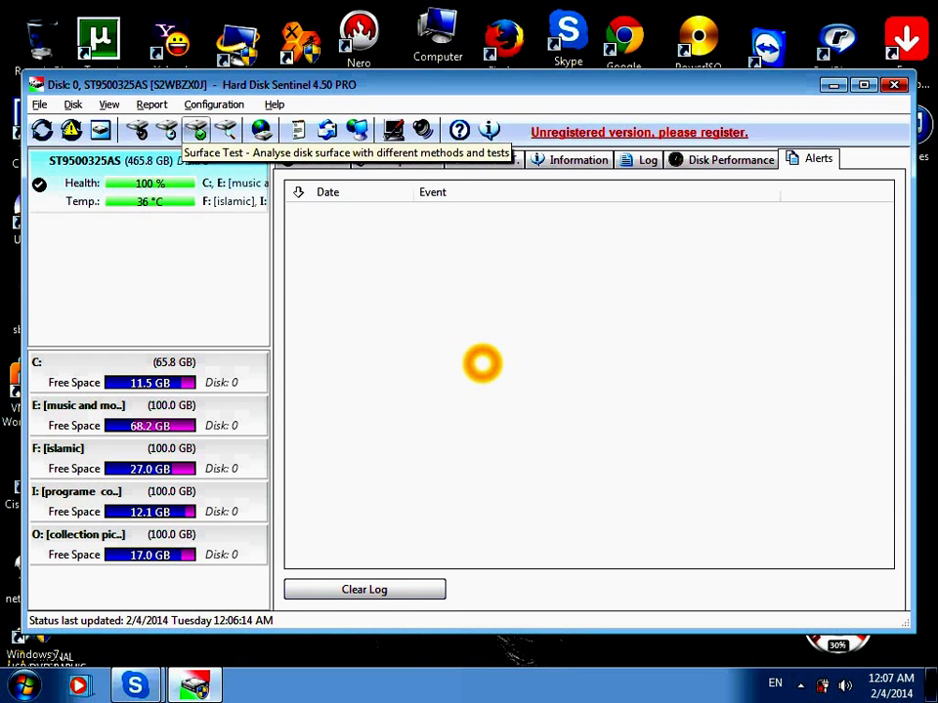
Start a Short Self-test on the hard disk.
left_click(226, 130)
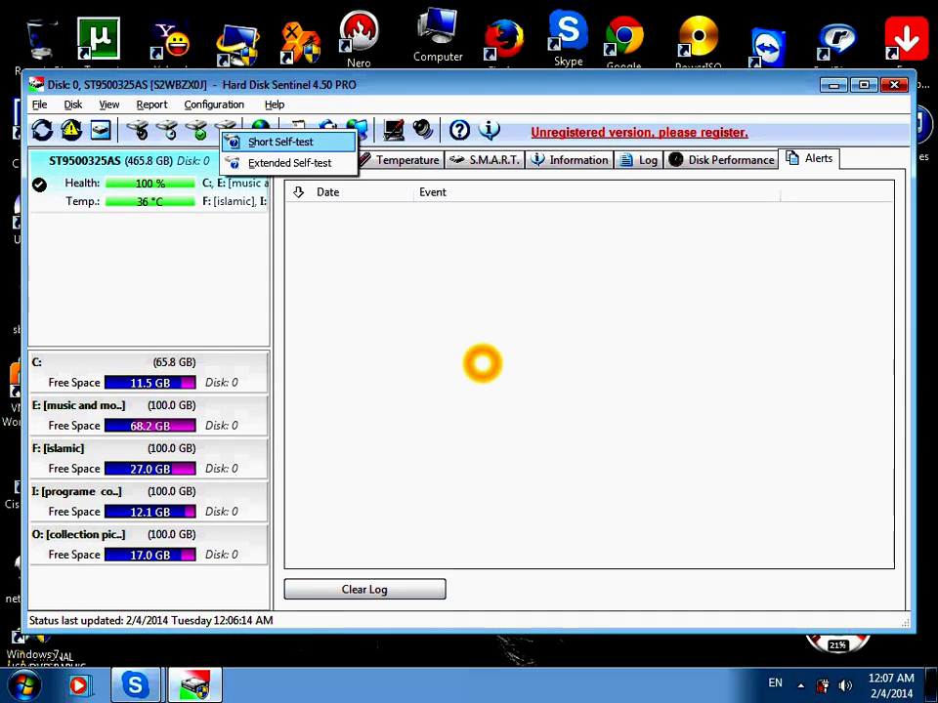
key("Return")
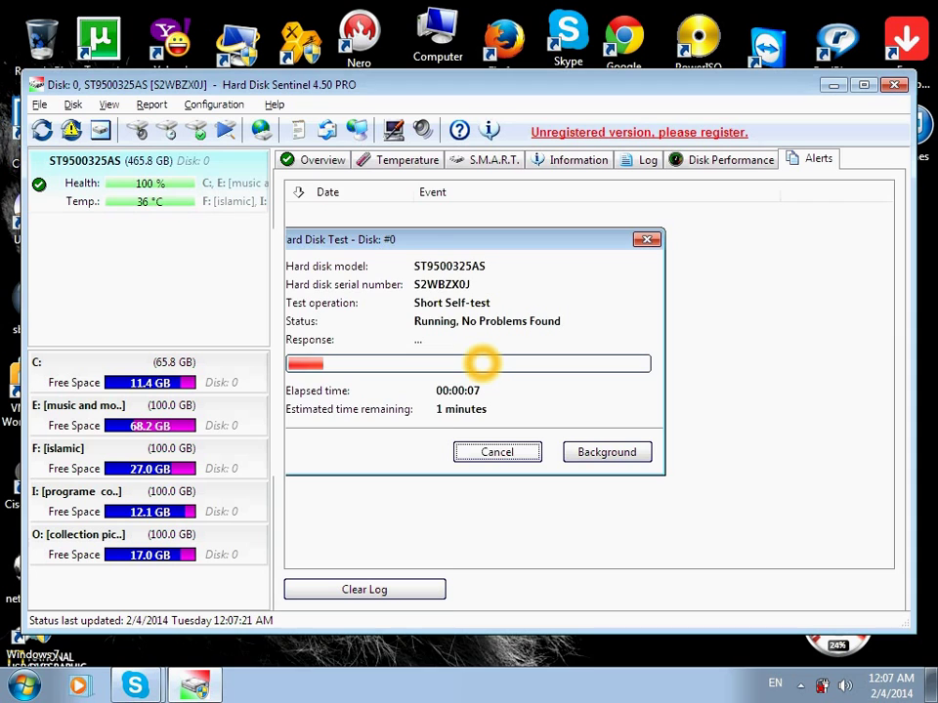
Try to start an Extended Self-test on the hard disk and dismiss the resulting dialog.
left_click(225, 130)
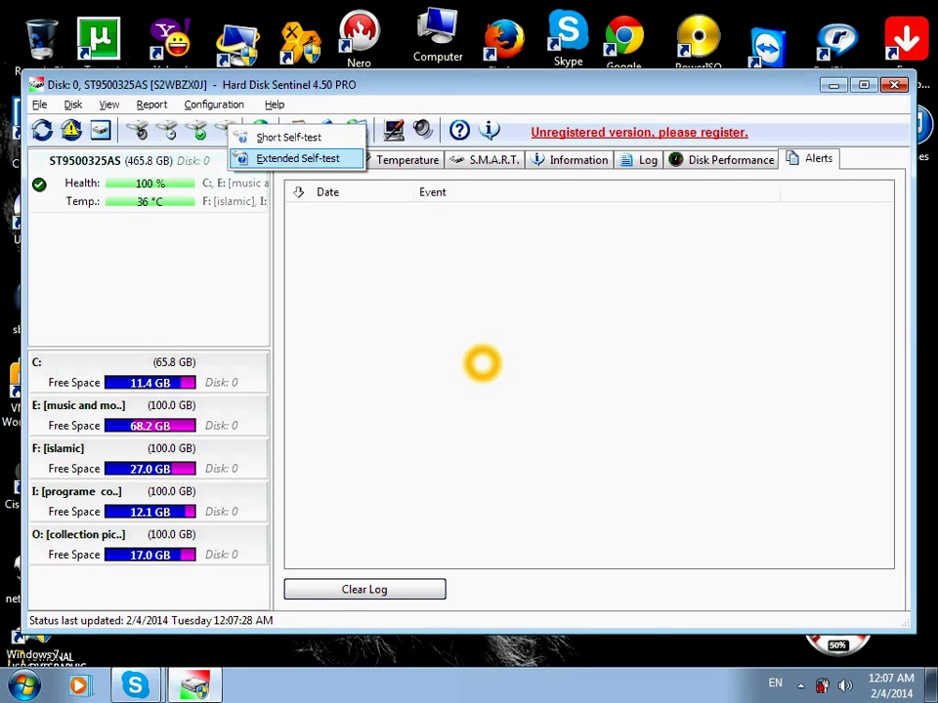
left_click(293, 158)
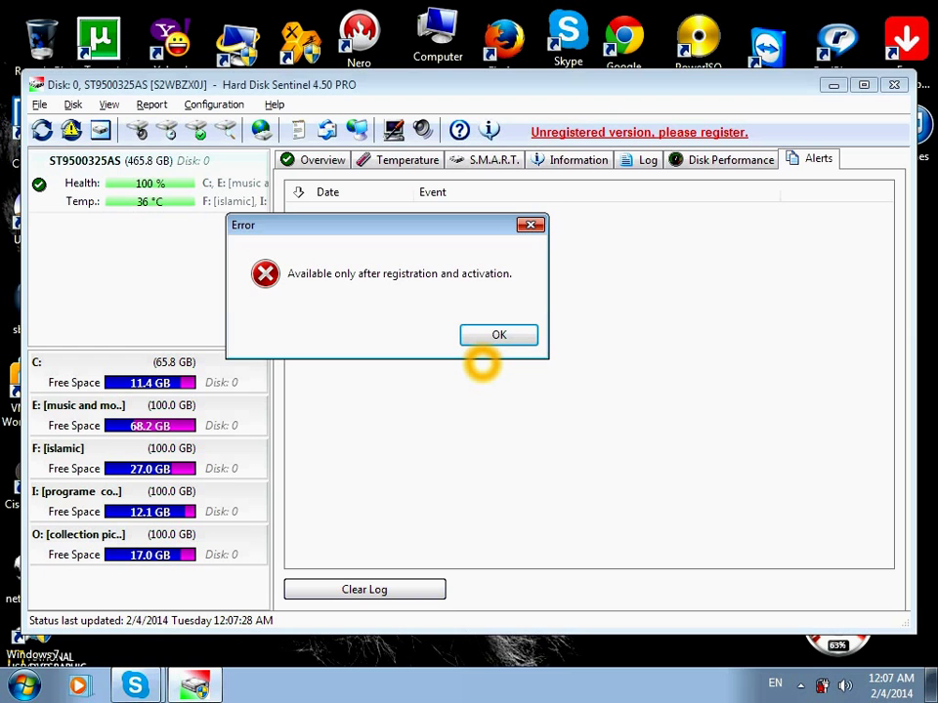
key("Return")
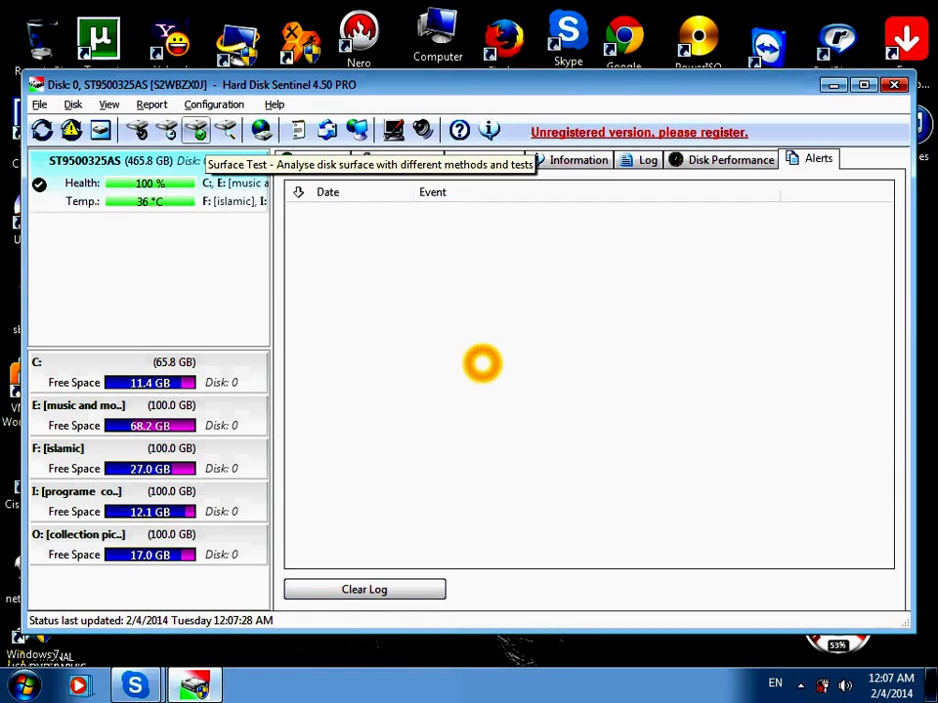
Look through the available configuration categories and open the Advanced Options settings.
left_click(213, 104)
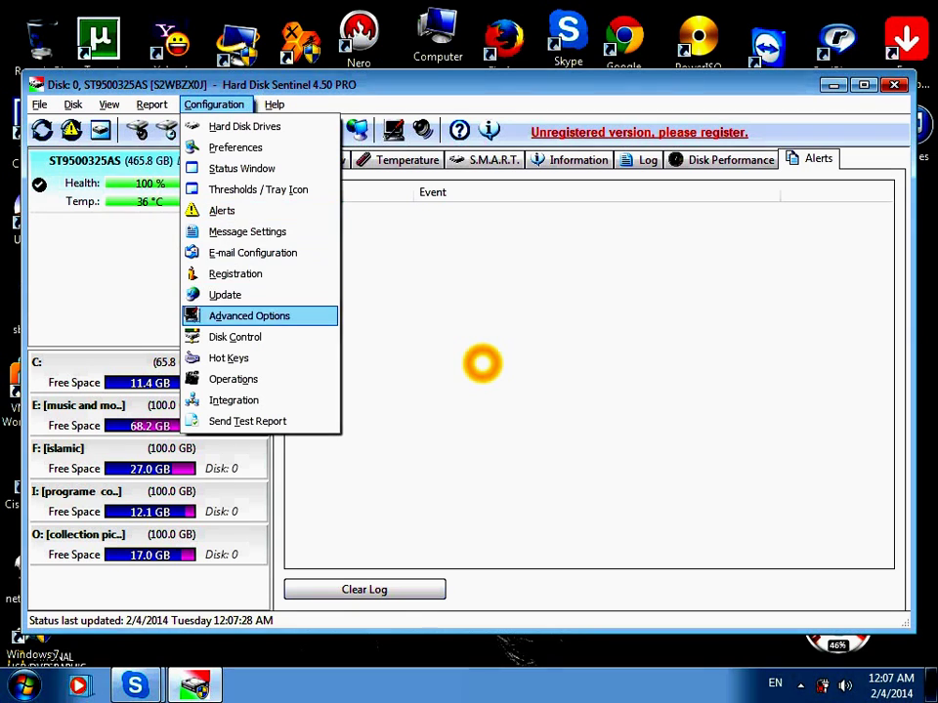
key("Up")
key("Up")
key("Up")
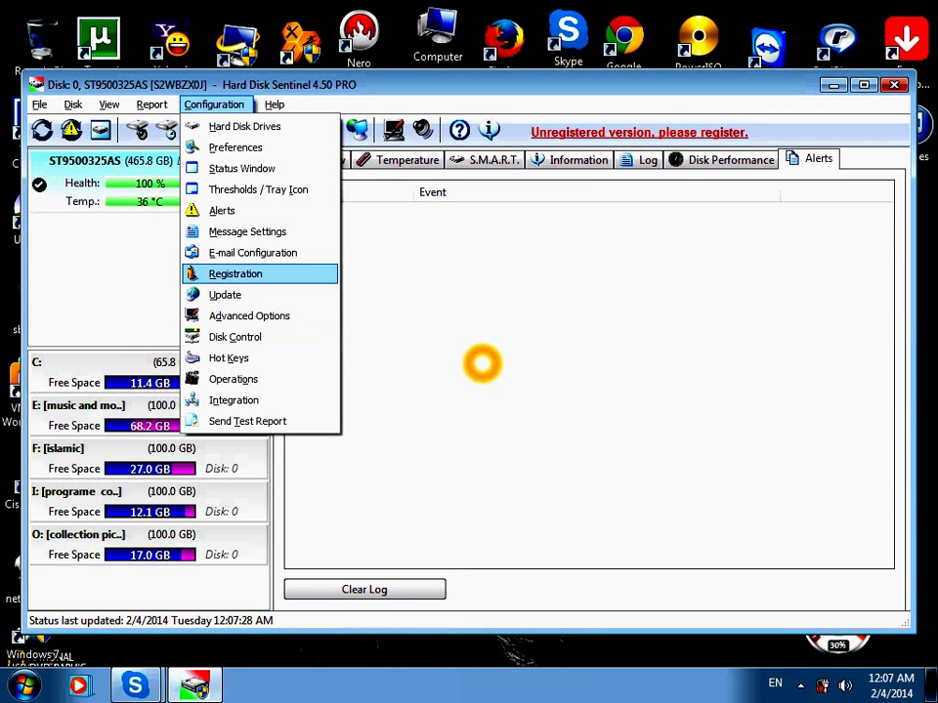
key("Up")
key("Up")
key("Up")
key("Up")
key("Up")
key("Up")
key("Down")
key("Down")
key("Up")
key("Up")
key("Up")
key("Up")
key("Up")
key("Down")
key("Down")
key("Down")
key("Down")
key("Down")
key("Down")
key("Down")
key("Down")
key("Down")
key("Down")
key("Down")
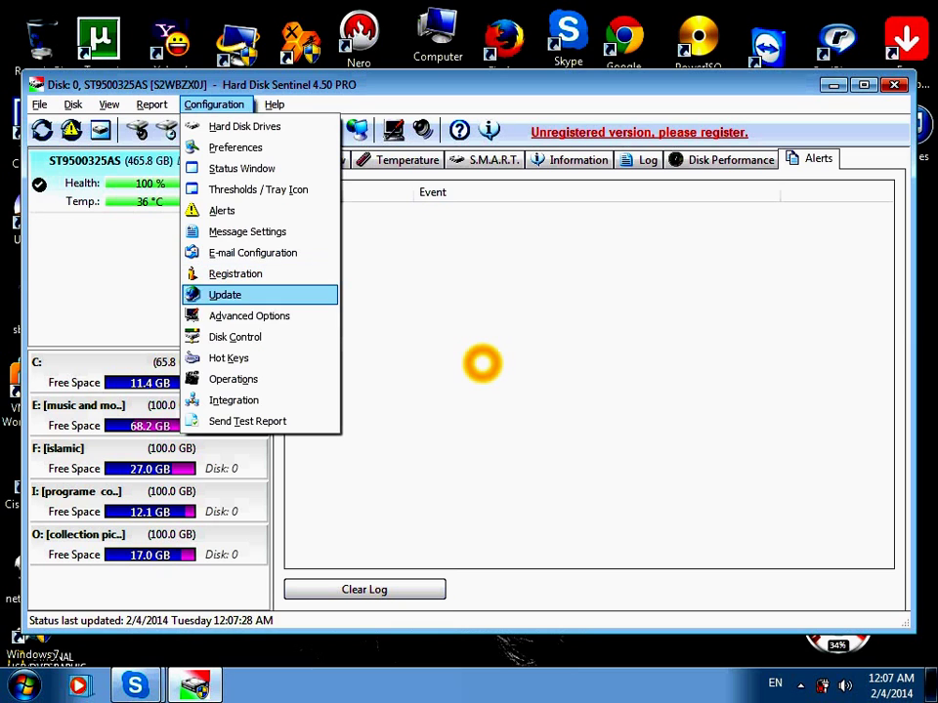
key("Down")
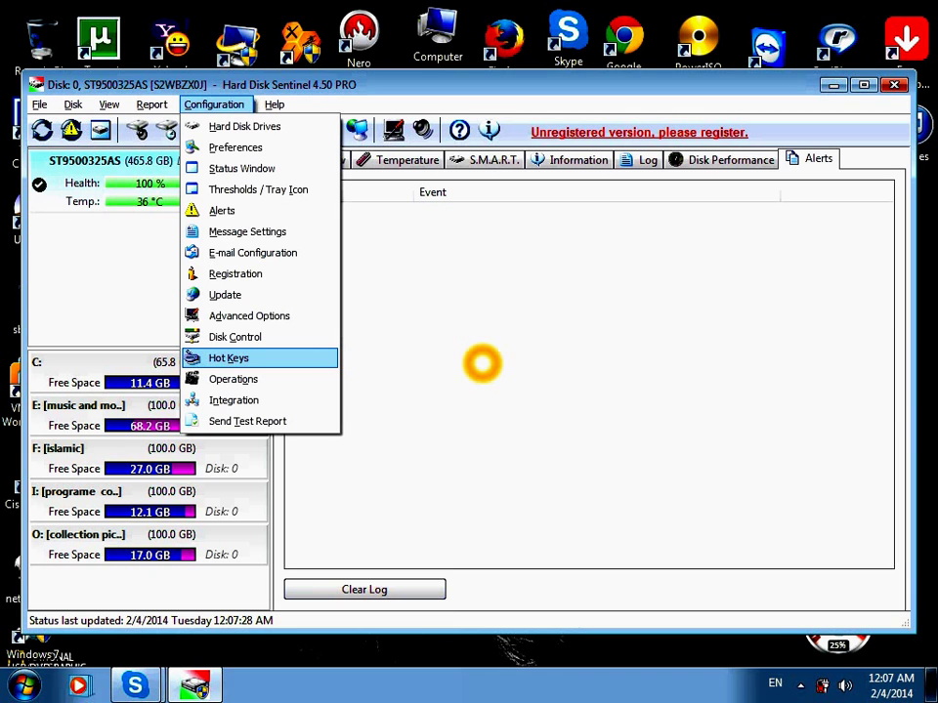
key("Up")
key("Up")
key("Up")
key("Up")
key("Up")
key("Up")
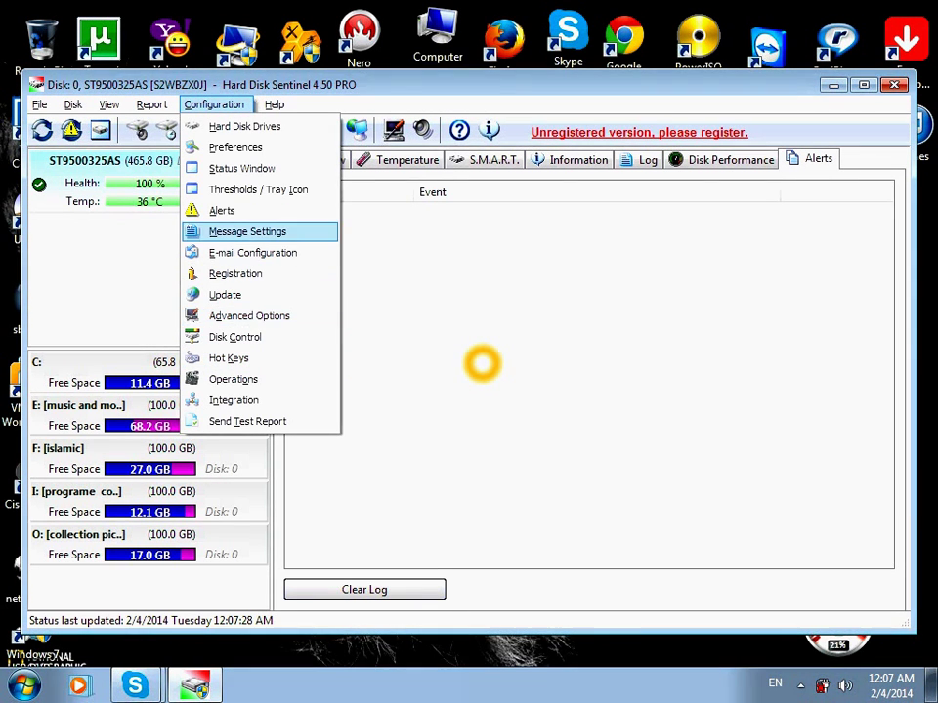
key("Up")
key("Up")
key("Up")
key("Down")
key("Down")
key("Down")
key("Down")
key("Down")
key("Down")
key("Down")
key("Return")
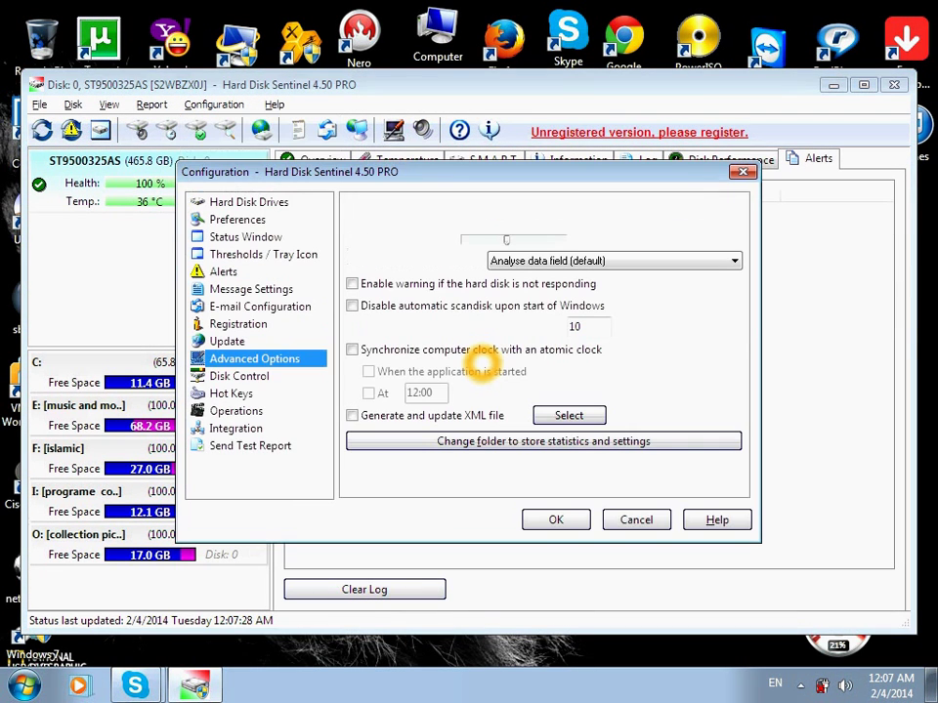
Look through the configuration pages up to Disk Control and close the configuration without saving.
key("Up")
key("Up")
key("Up")
key("Up")
key("Down")
key("Down")
key("Down")
key("Down")
key("Down")
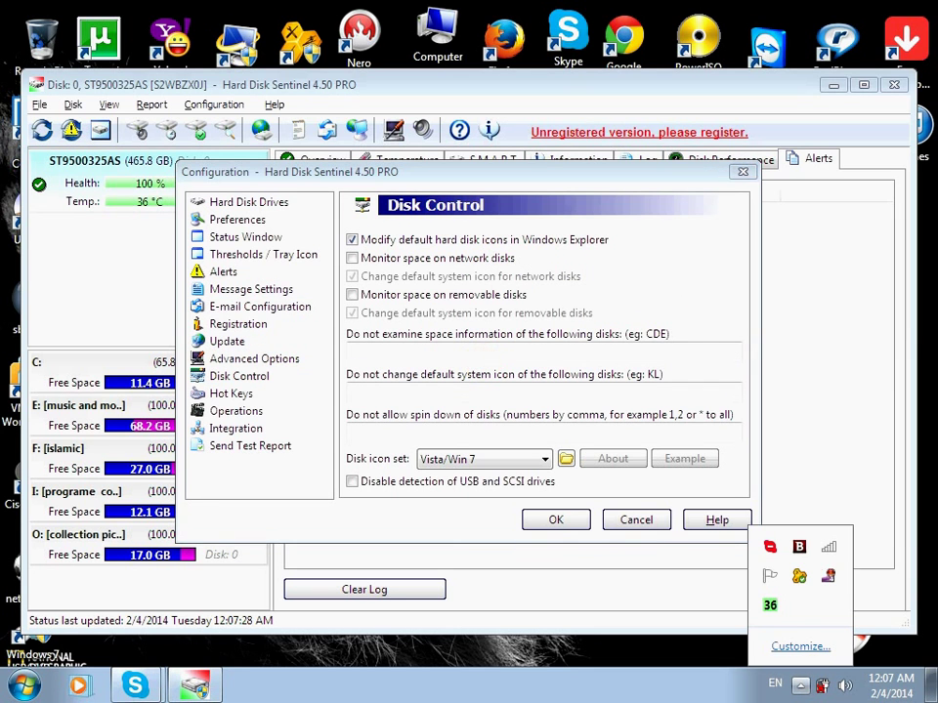
mouse_move(772, 607)
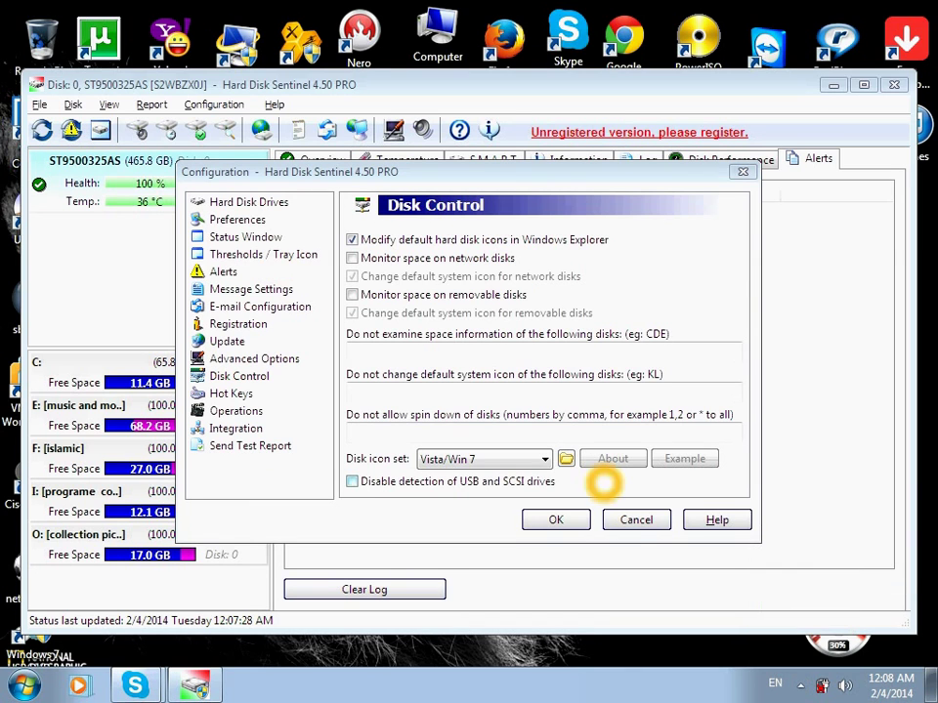
left_click(636, 519)
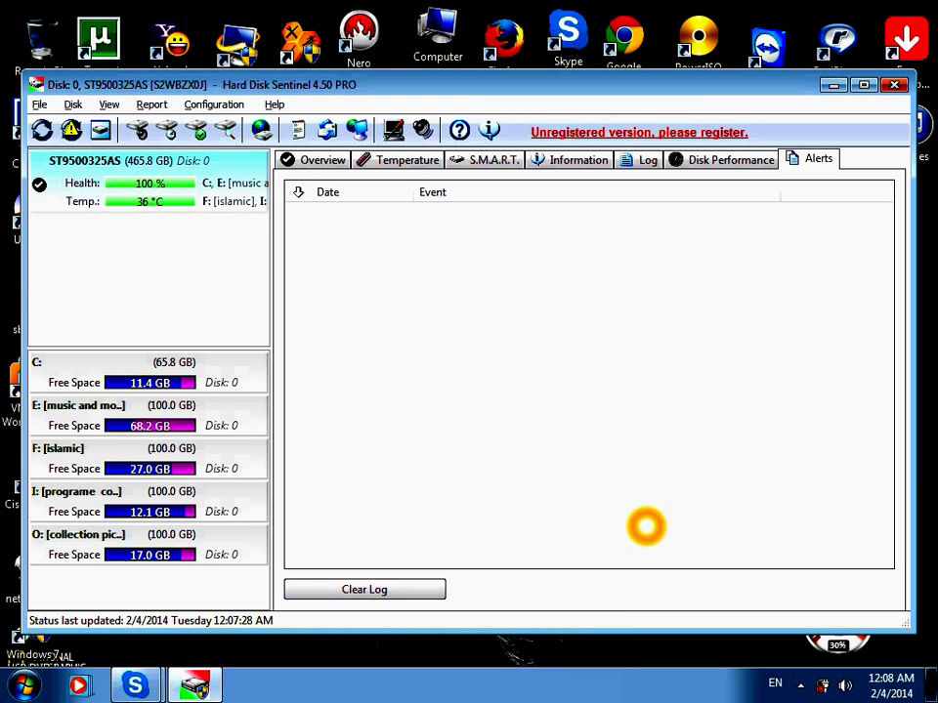
left_click(800, 685)
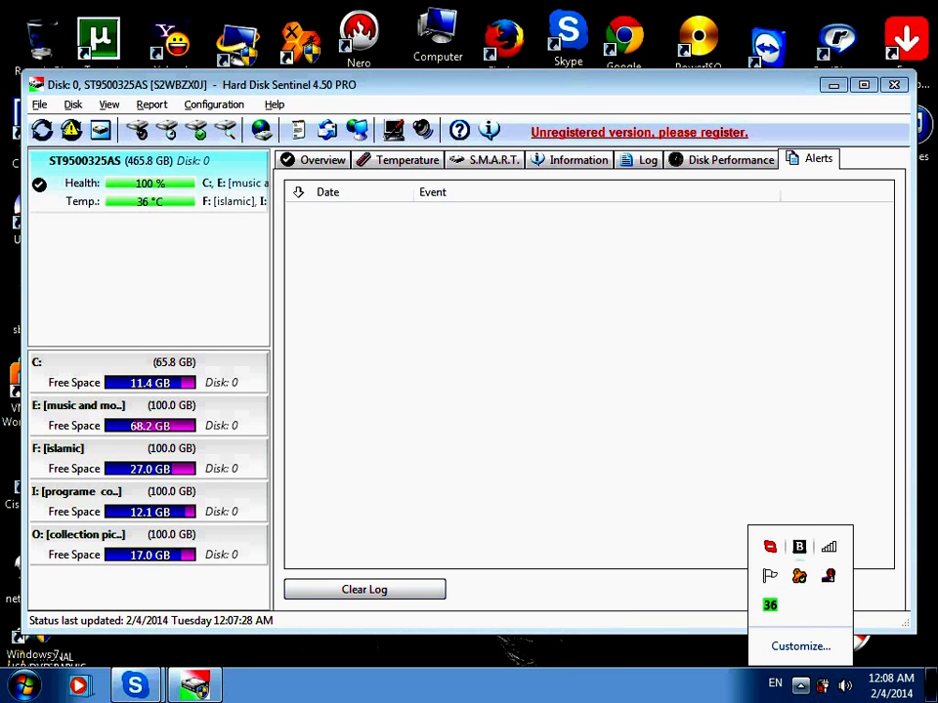
right_click(828, 577)
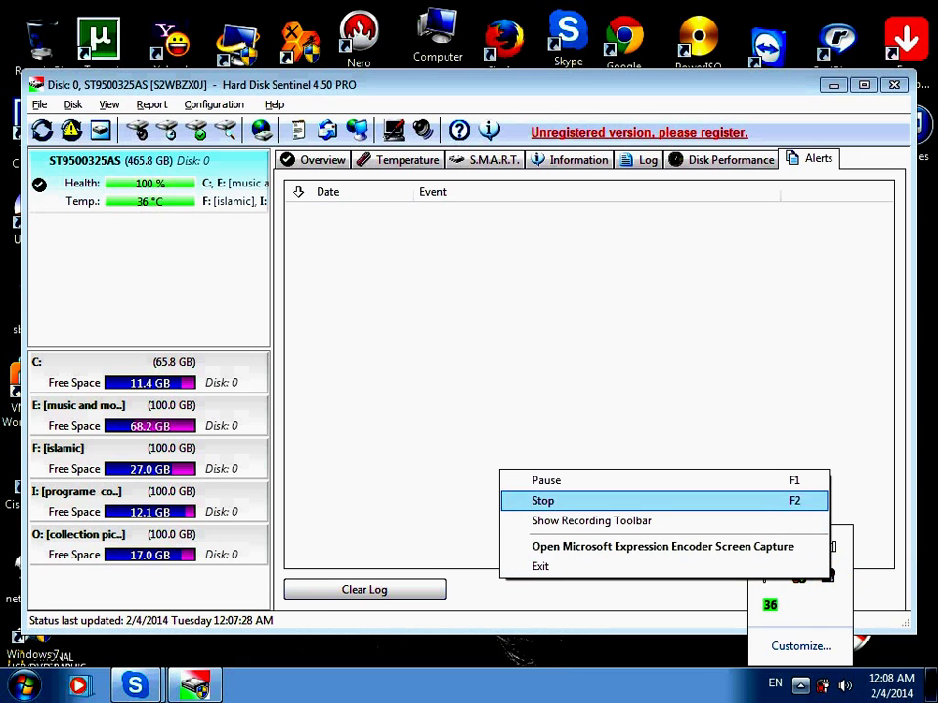